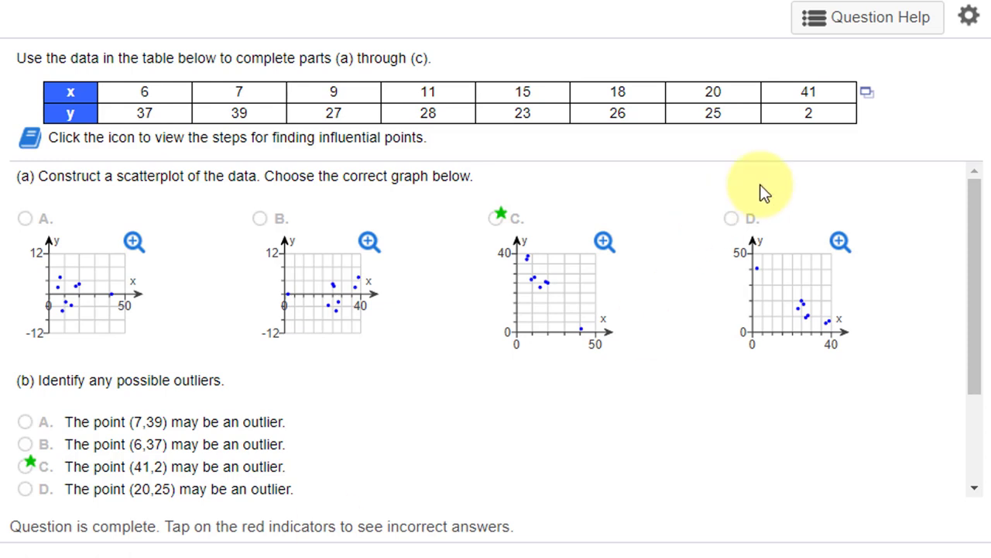
# Open the question's data table in StatCrunch and start a Simple Linear regression.
pyautogui.click(869, 101)
pyautogui.click(823, 124)
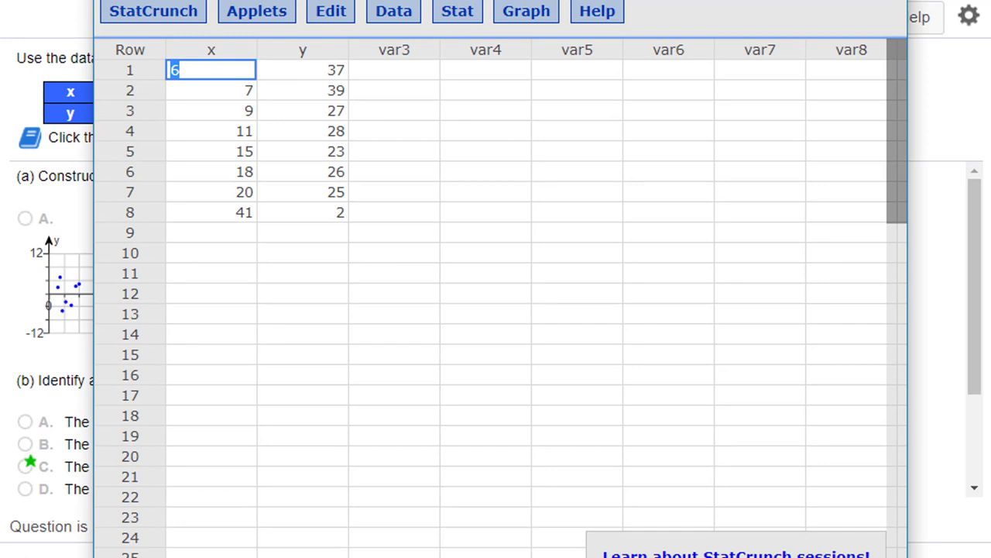
pyautogui.click(457, 13)
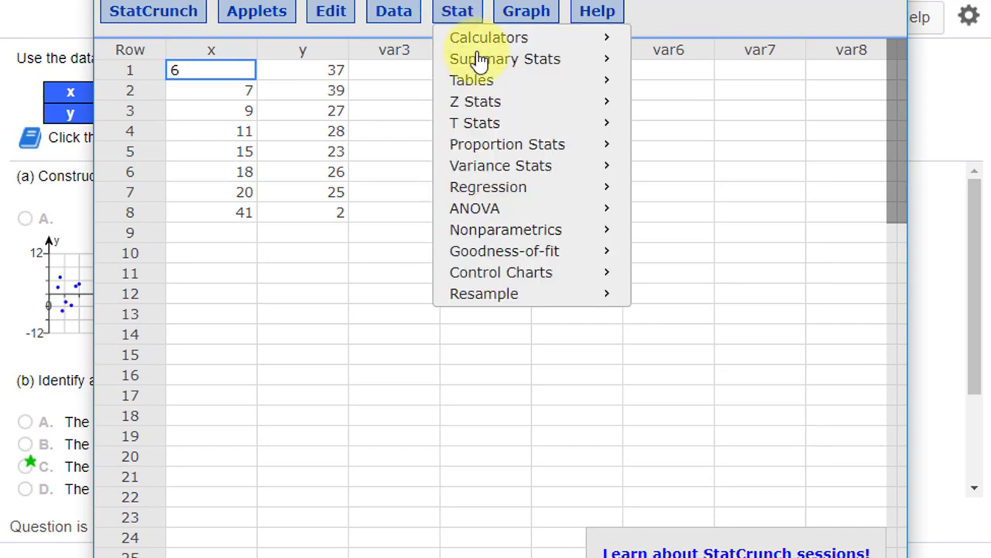
pyautogui.moveTo(584, 191)
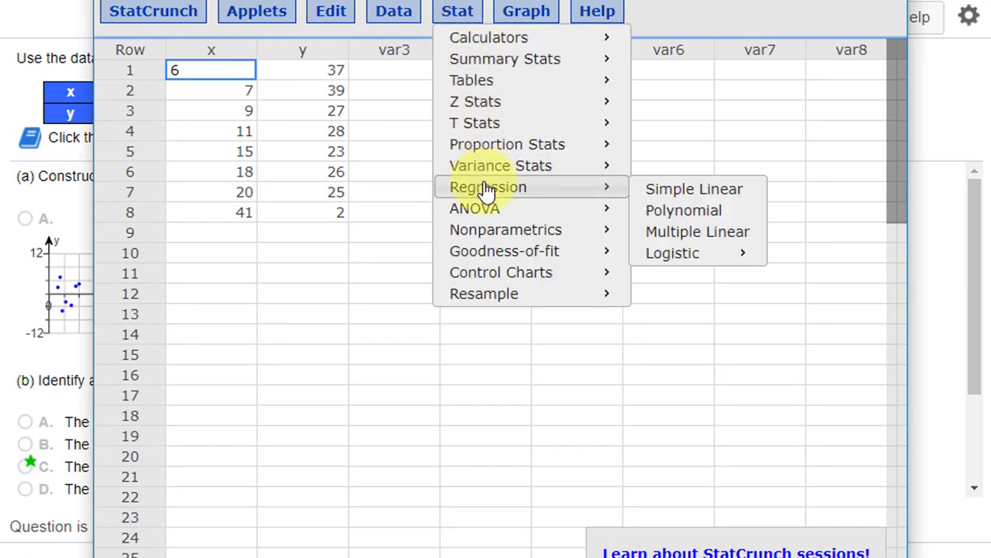
pyautogui.click(698, 194)
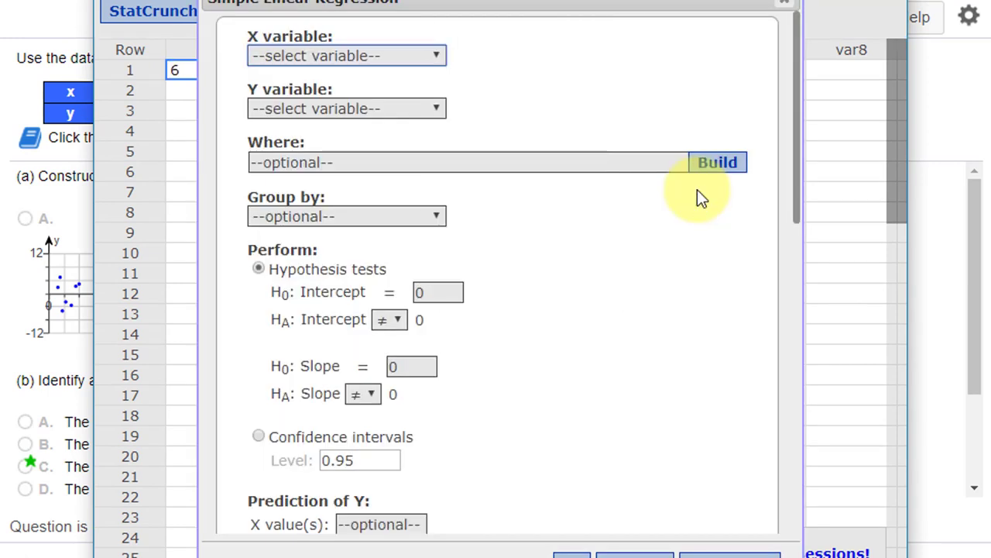
# Set X variable to x and Y variable to y, with a fitted line plot.
pyautogui.click(436, 56)
pyautogui.click(392, 120)
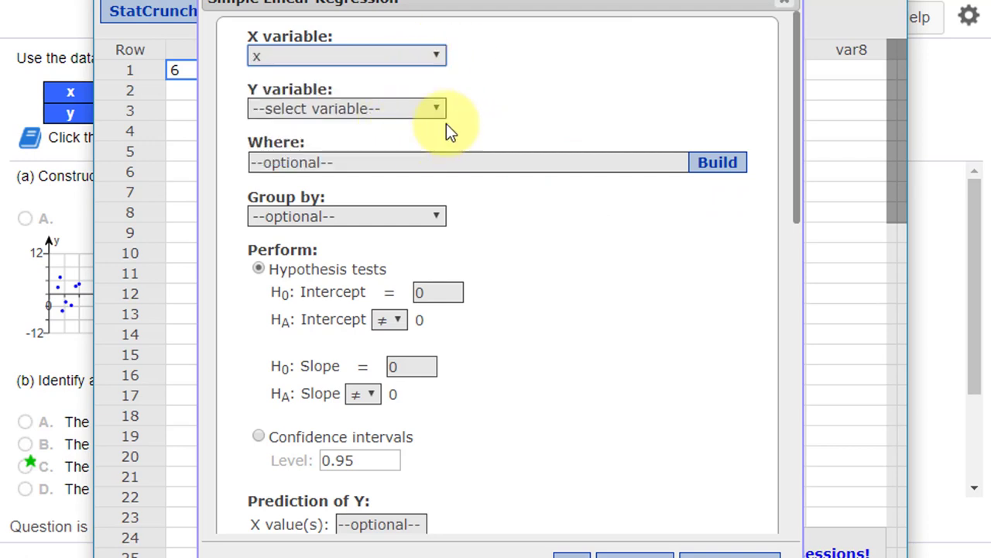
pyautogui.click(437, 109)
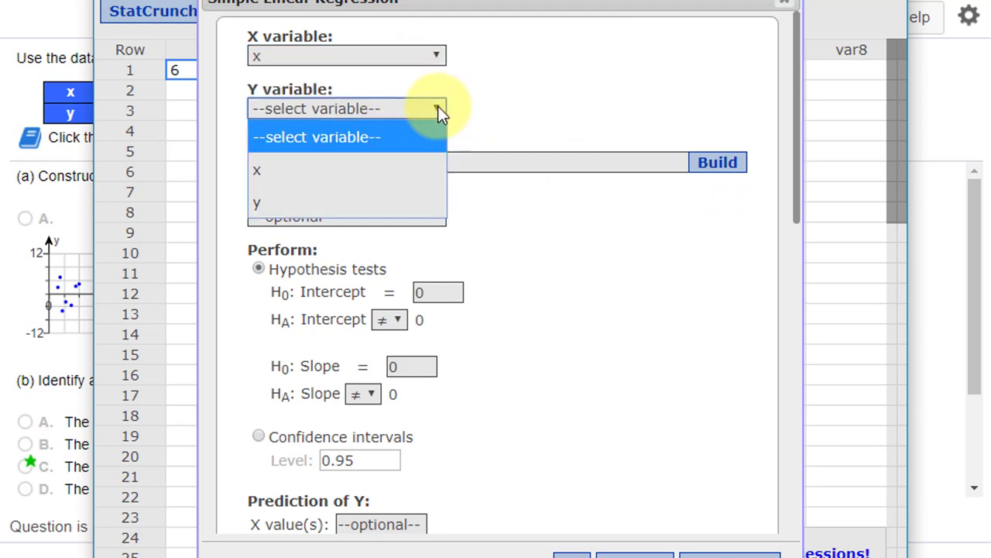
pyautogui.click(412, 206)
pyautogui.scroll(-5, 535, 256)
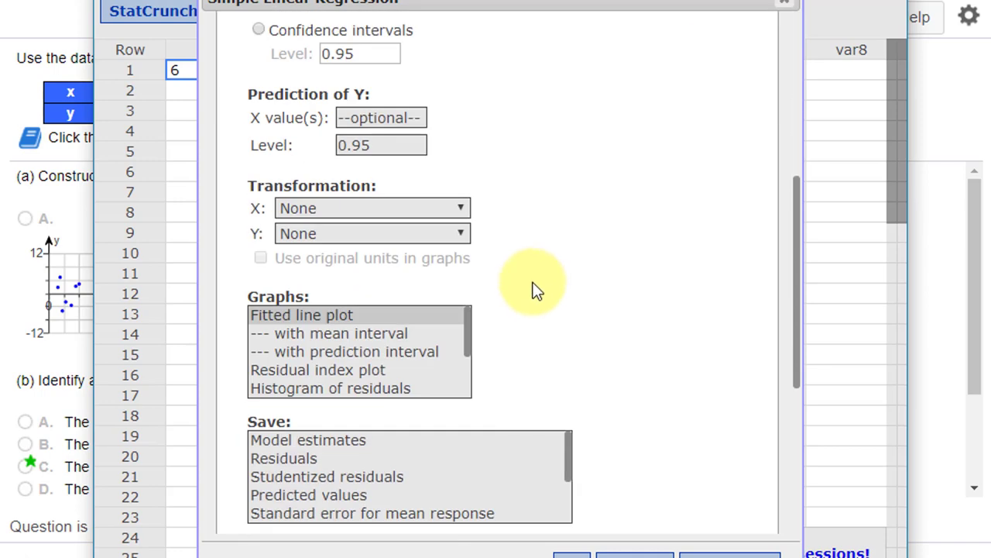
pyautogui.click(325, 318)
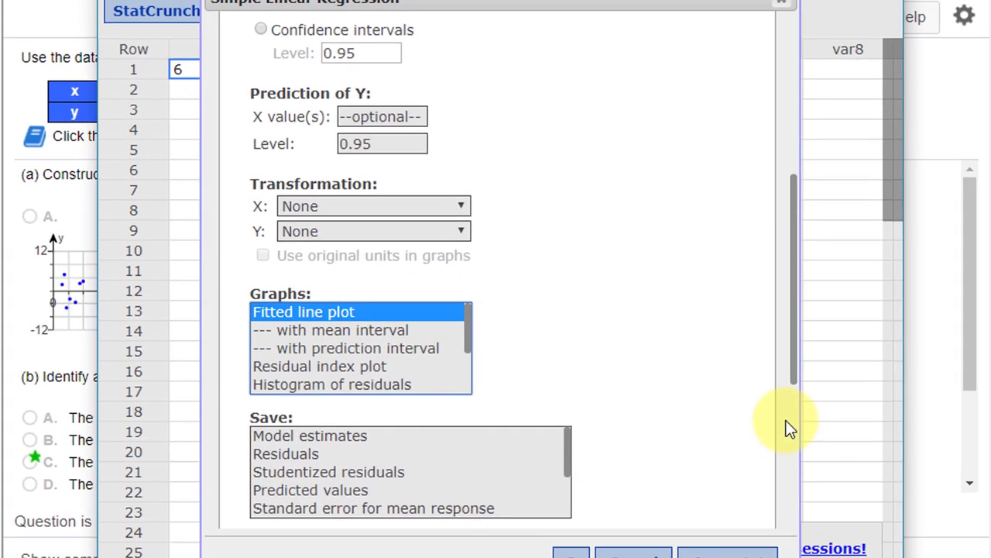
# Compute the regression, then move the results left and widen them to reveal T-Stat and P-value.
pyautogui.click(728, 555)
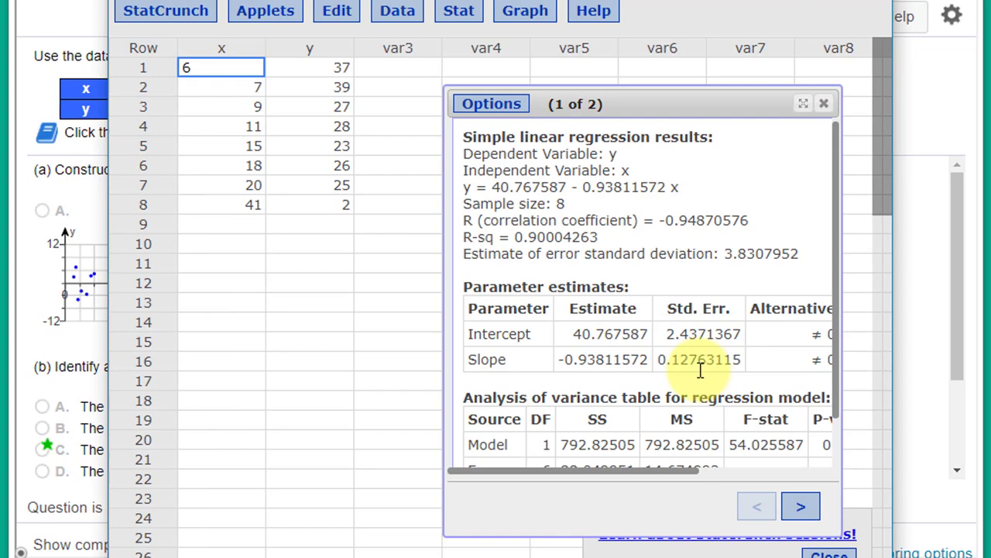
pyautogui.moveTo(682, 104); pyautogui.dragTo(474, 76)
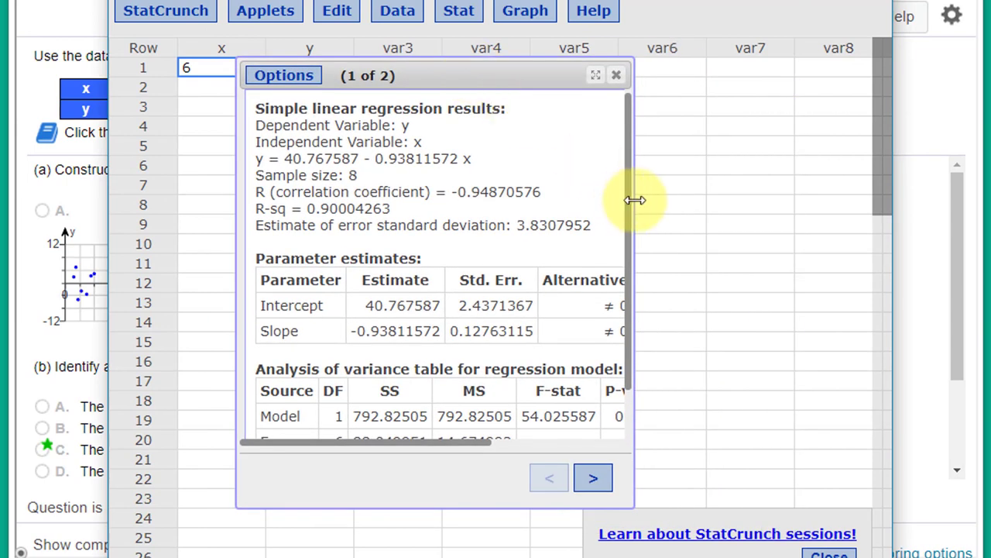
pyautogui.moveTo(635, 200); pyautogui.dragTo(841, 206)
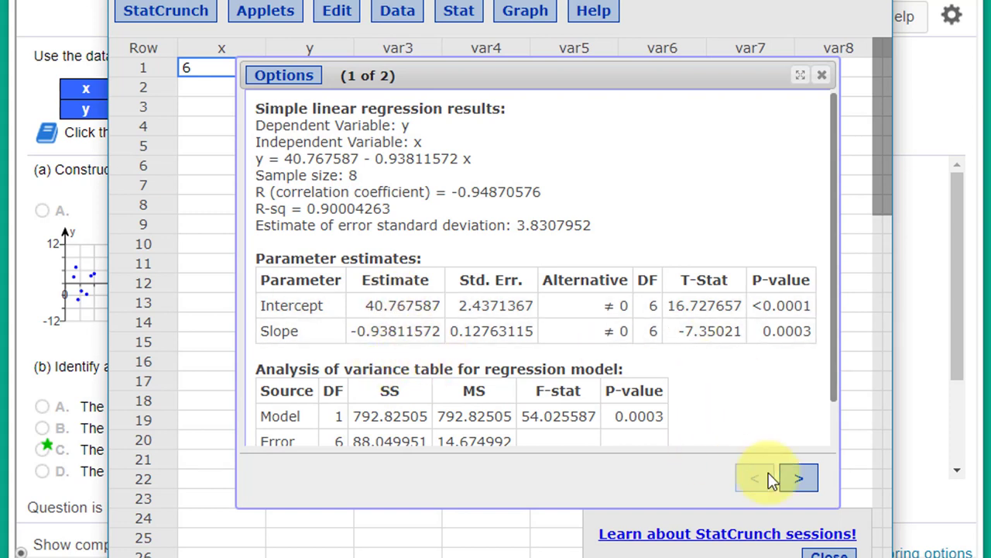
pyautogui.click(799, 480)
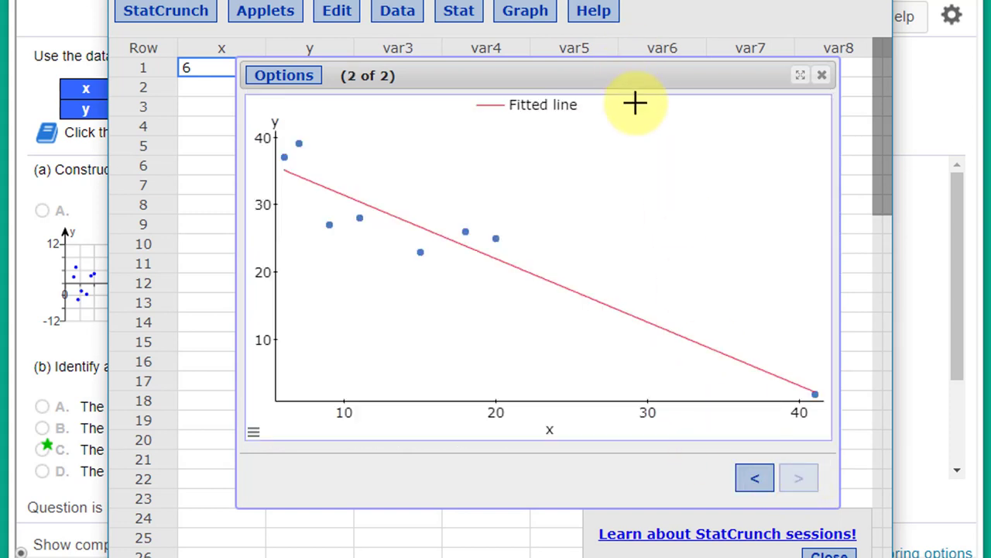
pyautogui.moveTo(641, 75); pyautogui.dragTo(586, 74)
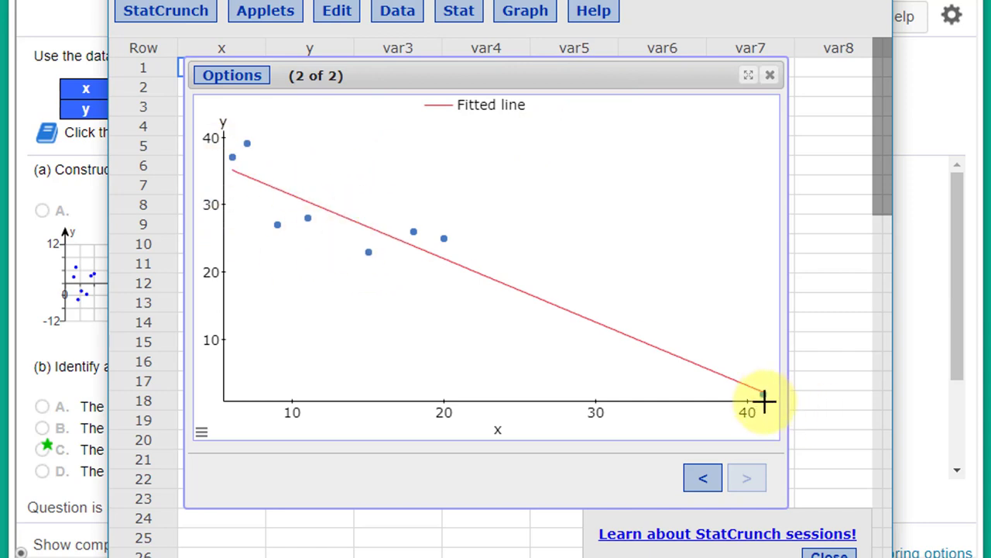
pyautogui.moveTo(762, 397)
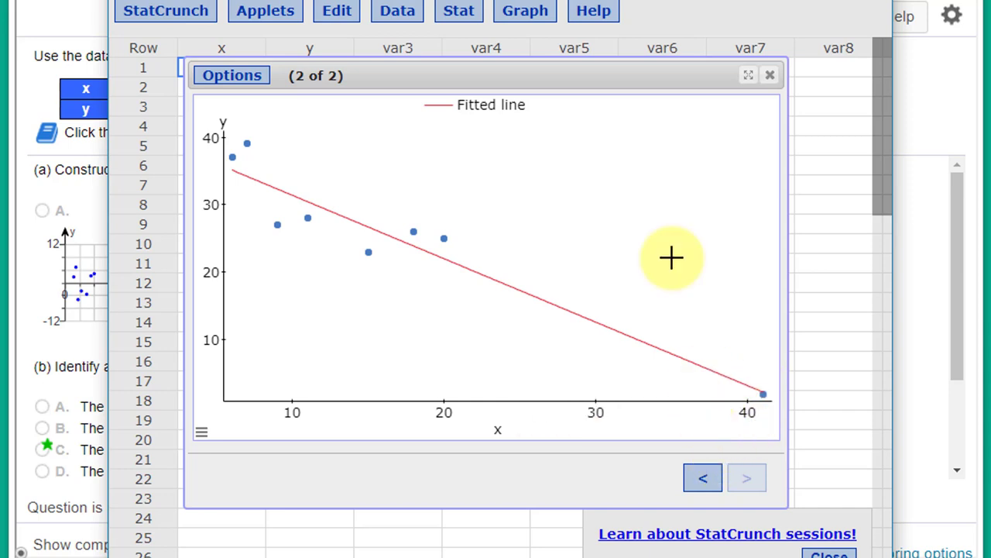
# Return to the results page, enlarge it to show the full ANOVA table, and select x and y rows 1–8.
pyautogui.click(704, 480)
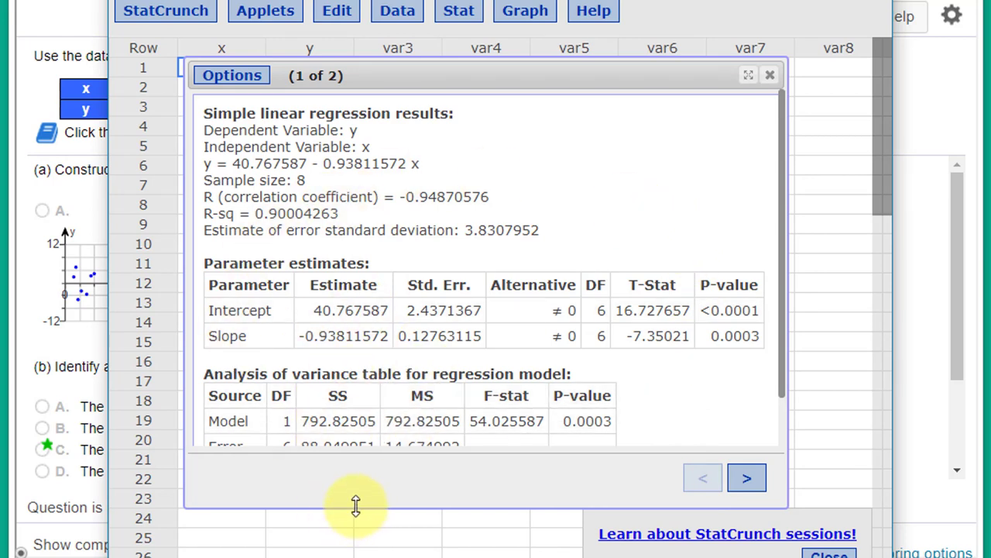
pyautogui.moveTo(354, 507); pyautogui.dragTo(354, 539)
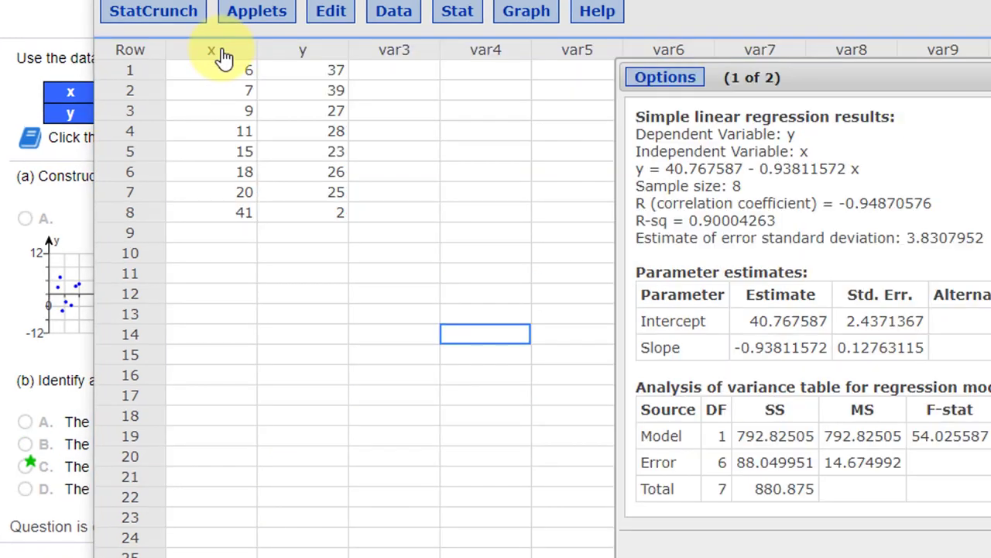
pyautogui.moveTo(219, 51); pyautogui.dragTo(326, 207)
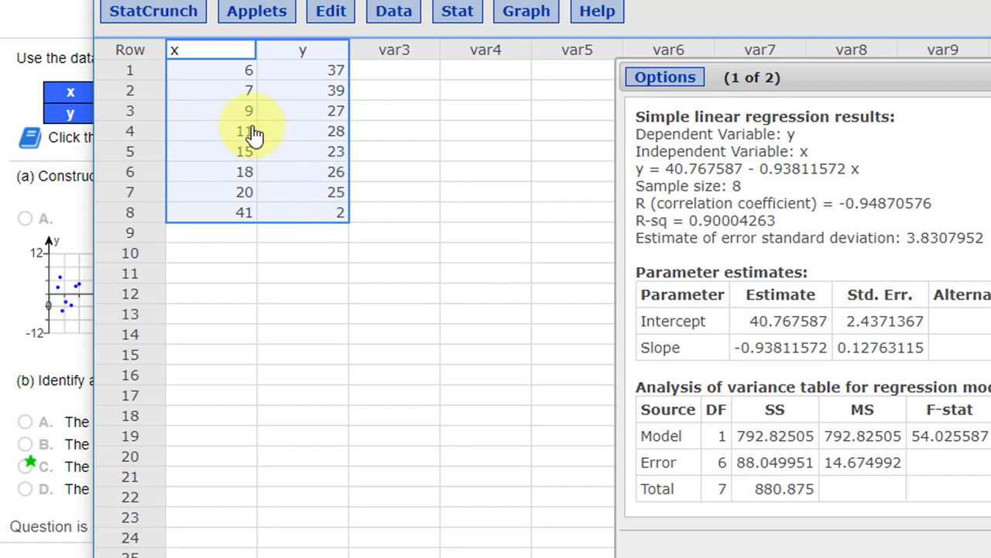
# Copy the selected x and y data and paste it into var3 and var4.
pyautogui.hotkey('ctrl', 'c')
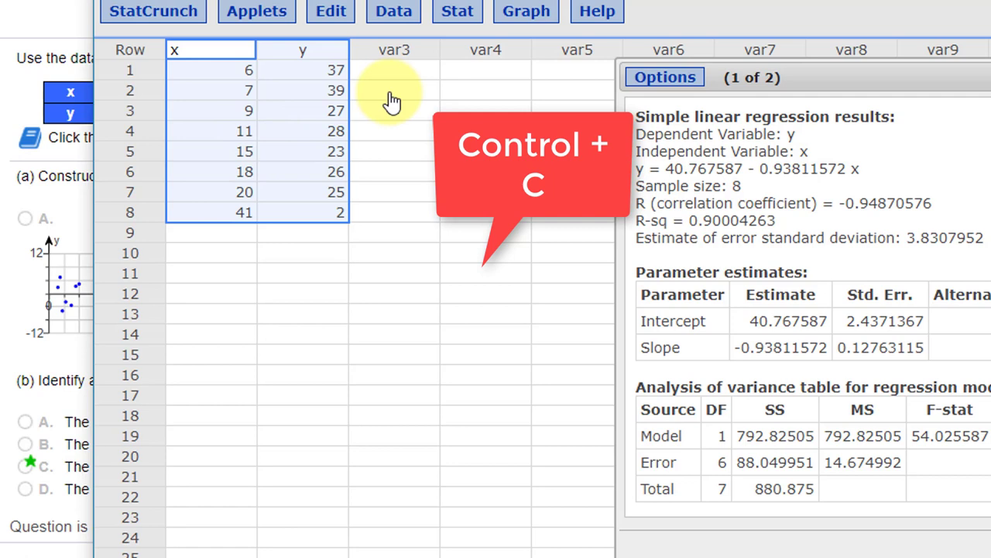
pyautogui.click(411, 50)
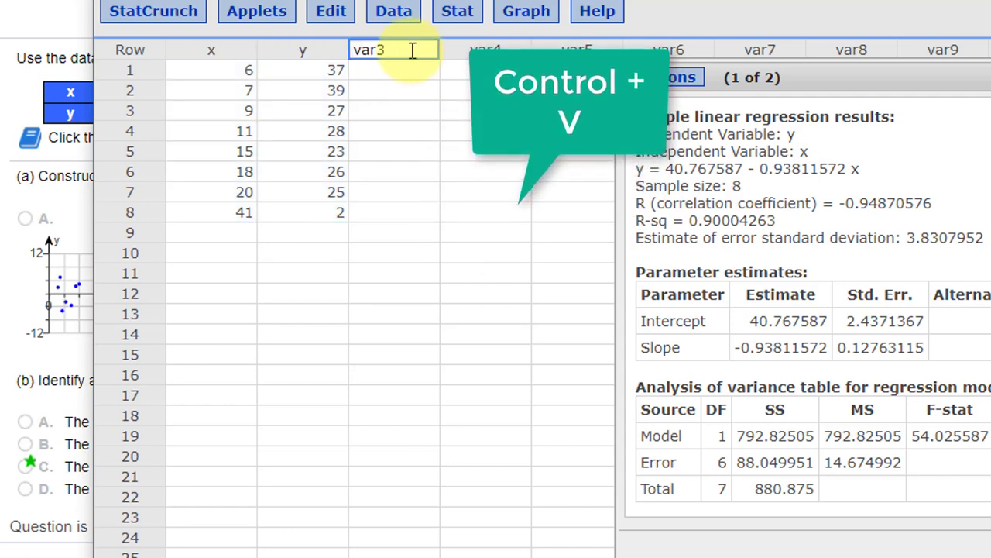
pyautogui.hotkey('ctrl', 'v')
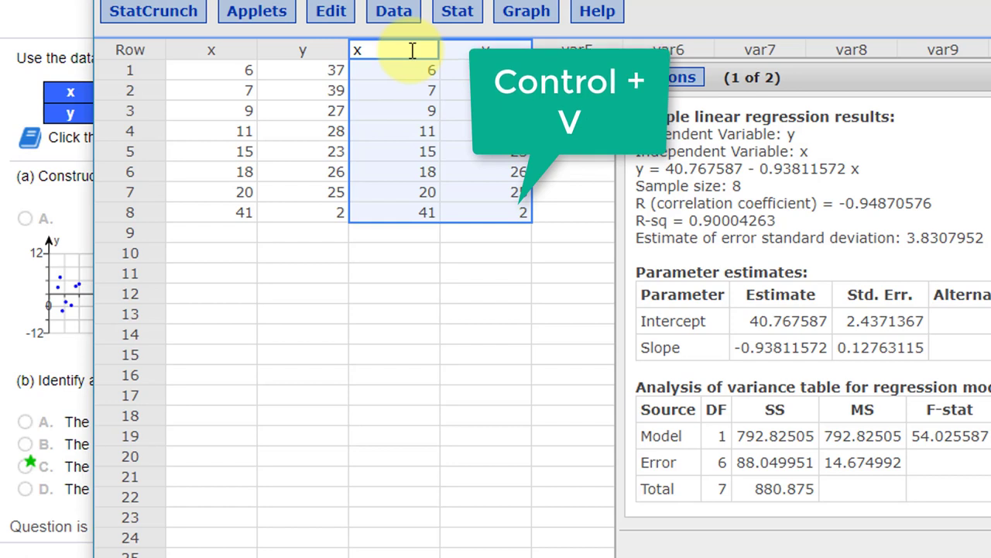
# Rename the pasted columns to x2 and y2 and delete the row-8 values 41 and 2.
pyautogui.click(392, 51)
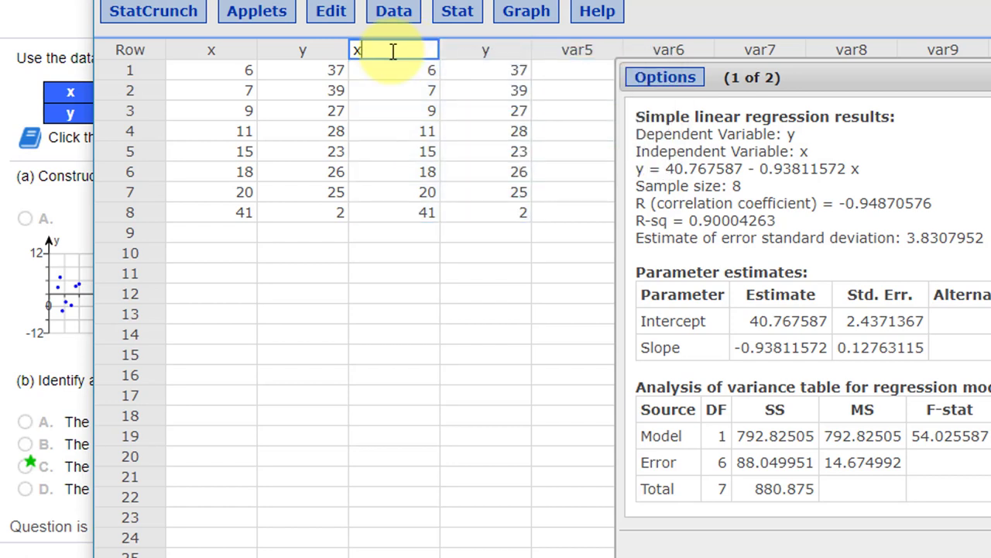
pyautogui.write('2')
pyautogui.click(482, 51)
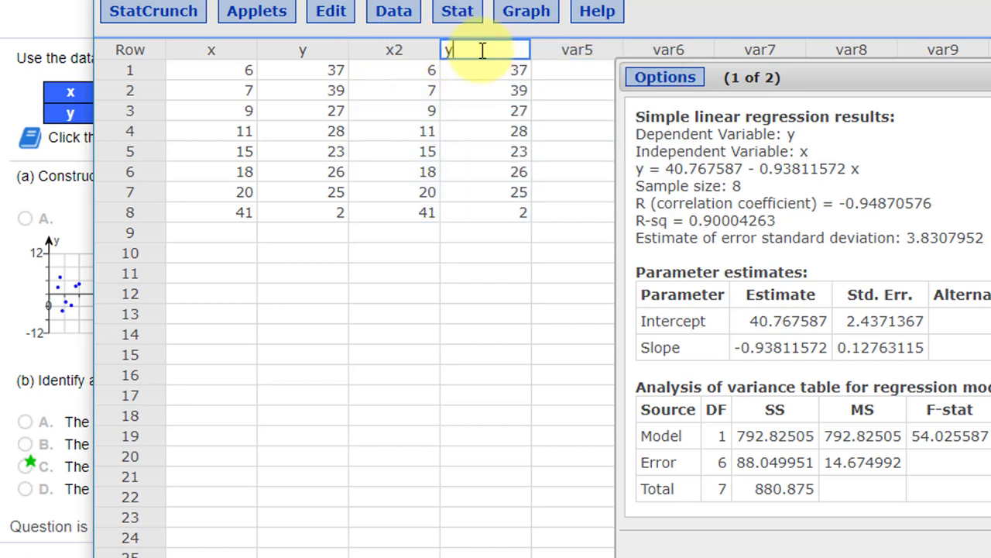
pyautogui.click(431, 219)
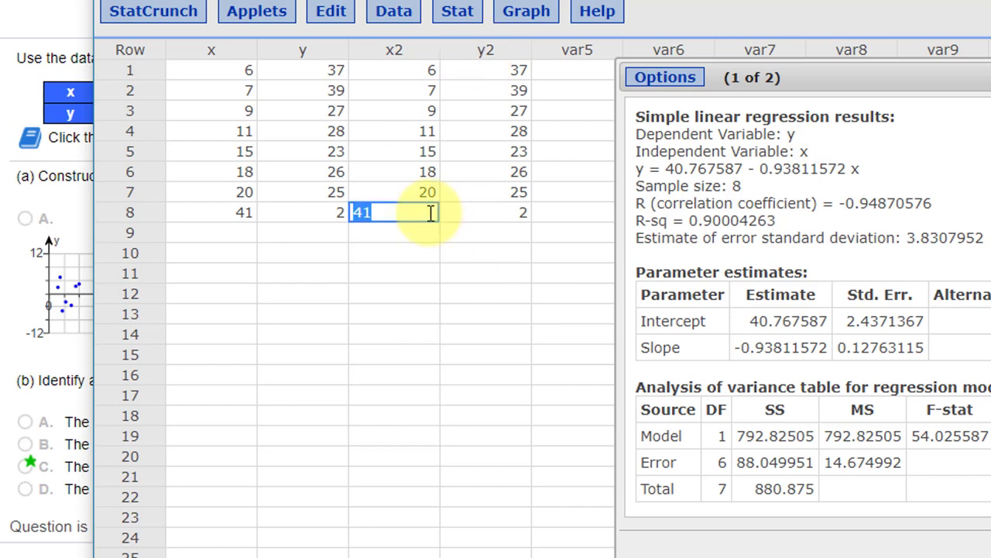
pyautogui.click(481, 213)
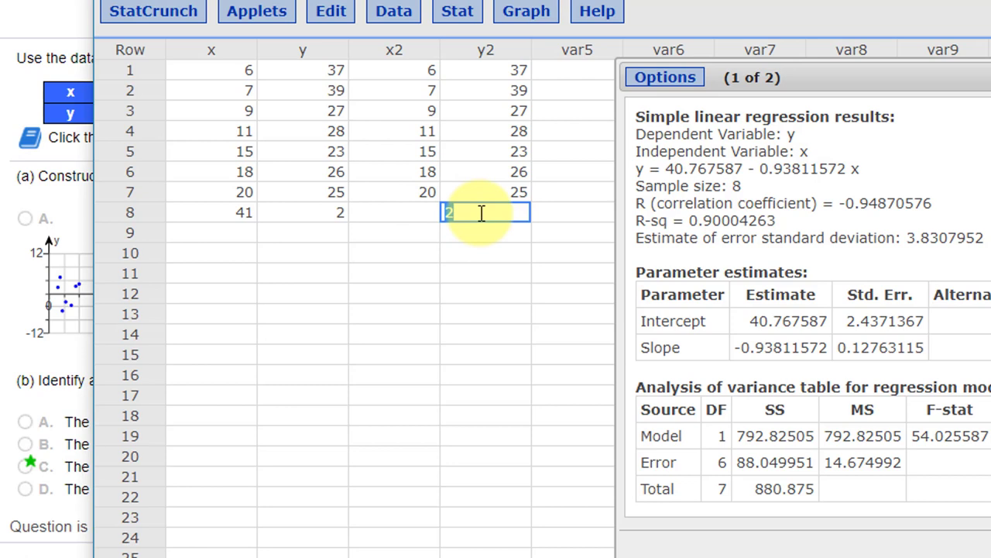
pyautogui.click(505, 295)
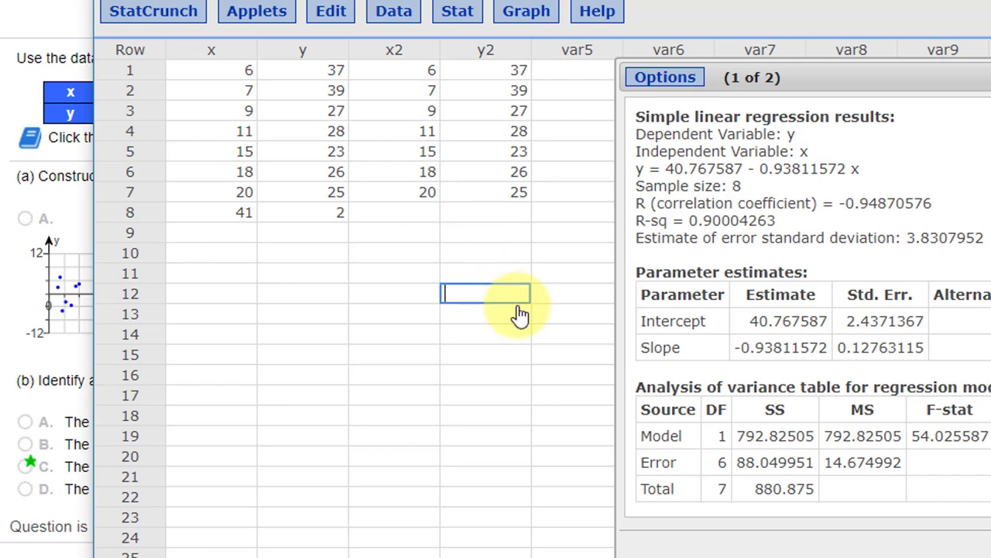
# Set up a Simple Linear regression with X variable x2, Y variable y2, and a fitted line plot.
pyautogui.click(463, 12)
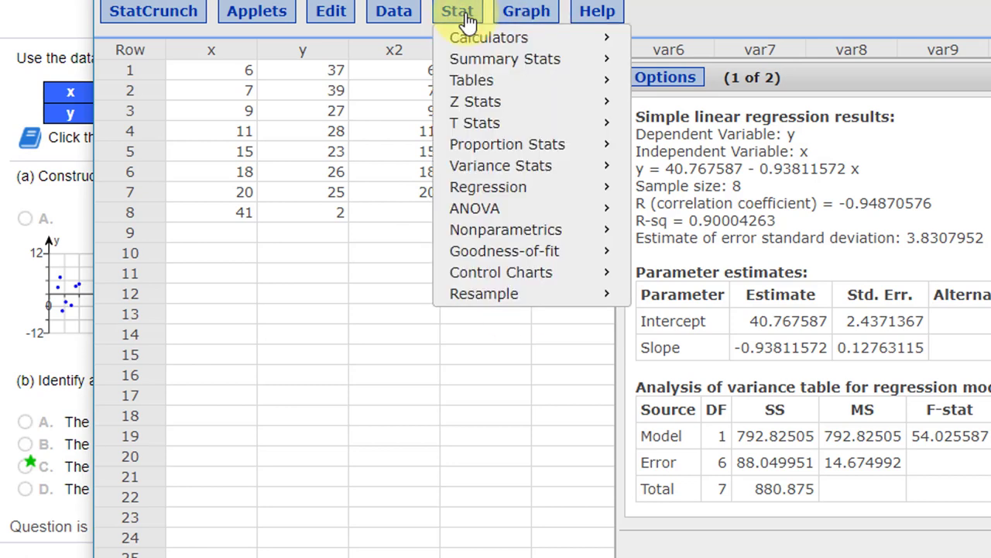
pyautogui.moveTo(486, 188)
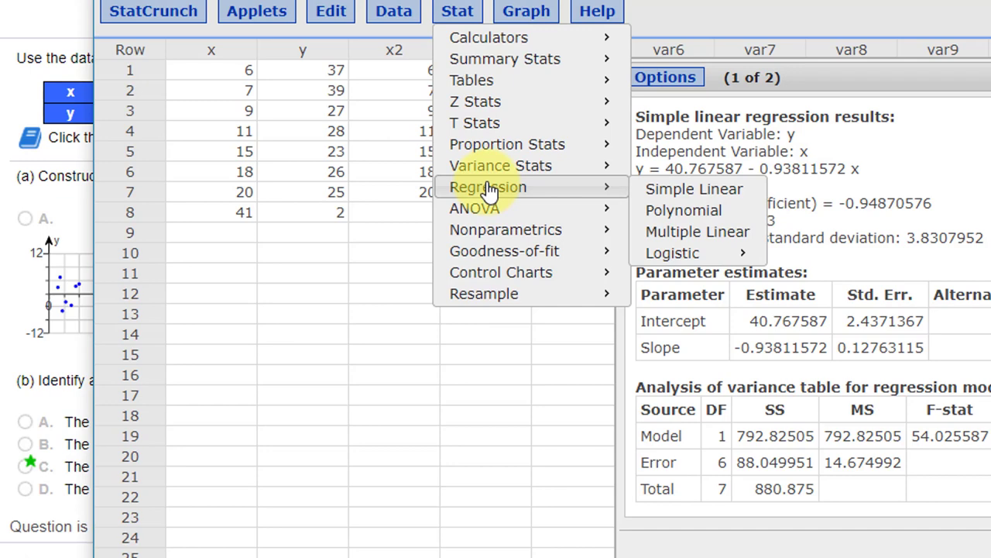
pyautogui.click(692, 191)
pyautogui.click(620, 56)
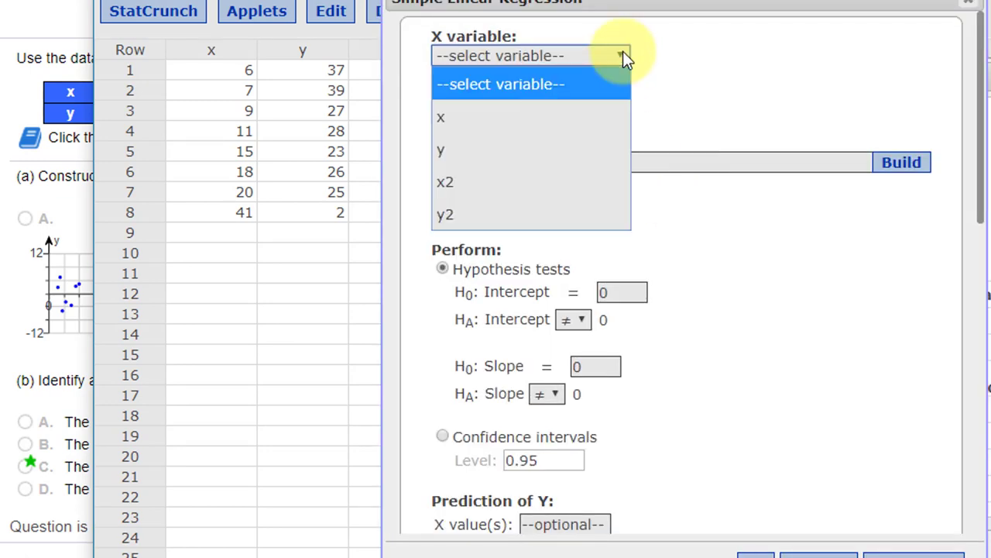
pyautogui.click(593, 117)
pyautogui.click(621, 109)
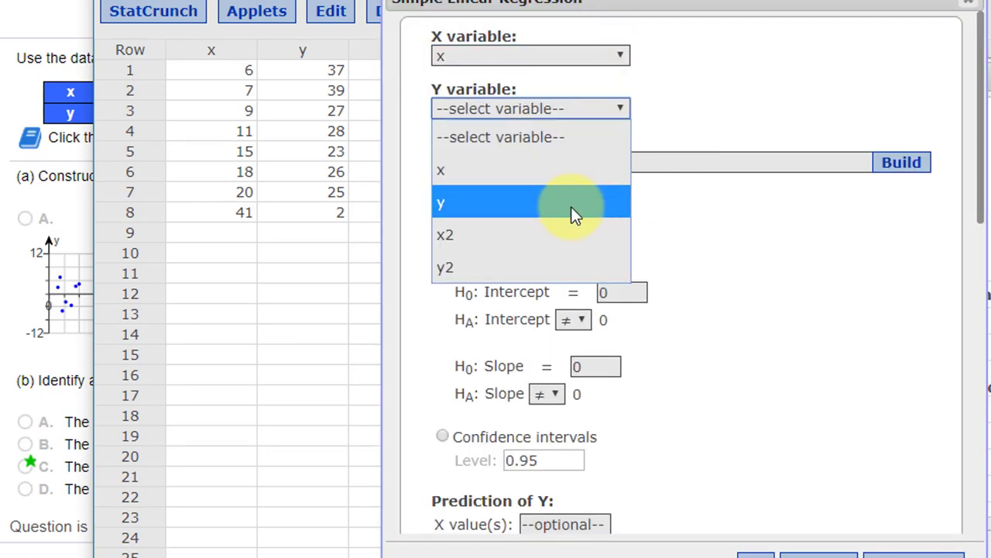
pyautogui.click(555, 268)
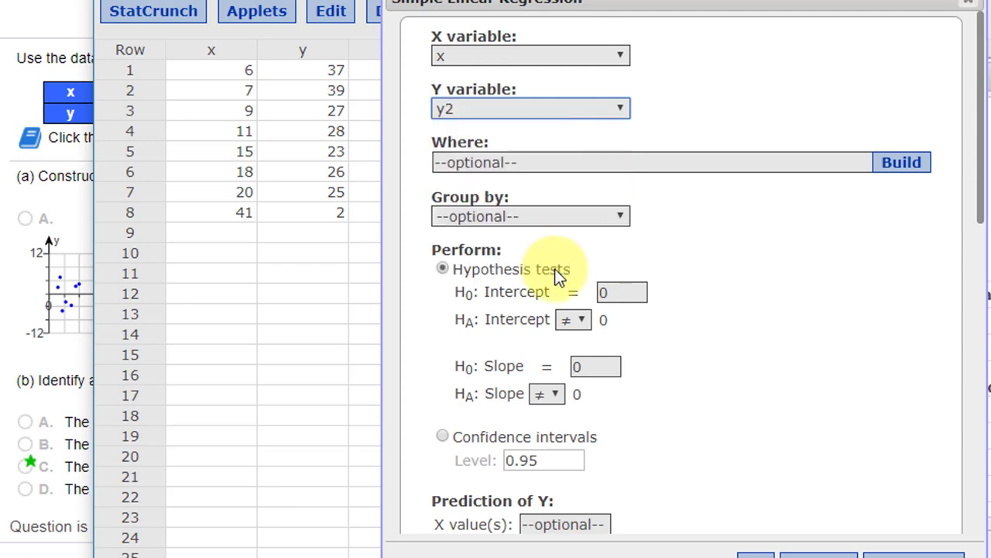
pyautogui.click(619, 56)
pyautogui.click(585, 182)
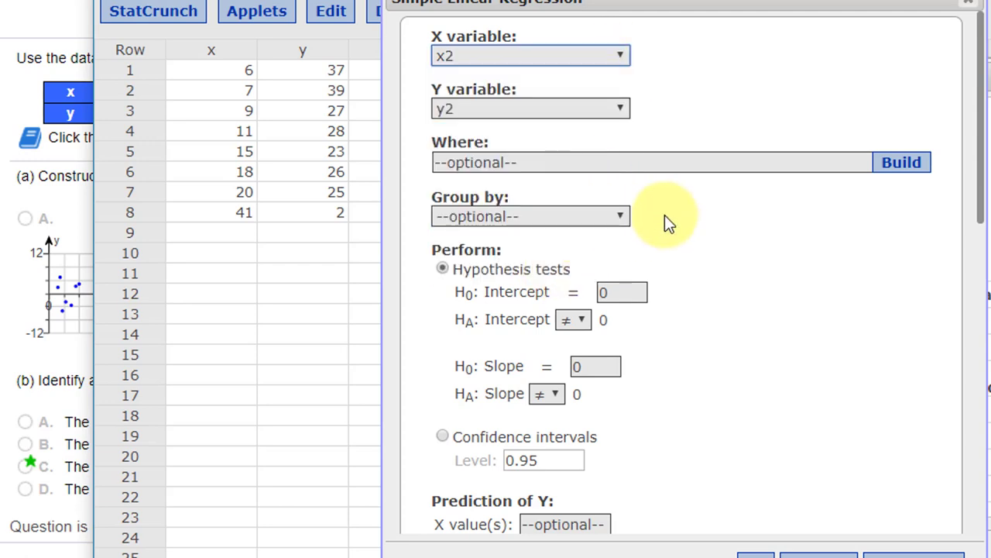
pyautogui.scroll(-4, 707, 383)
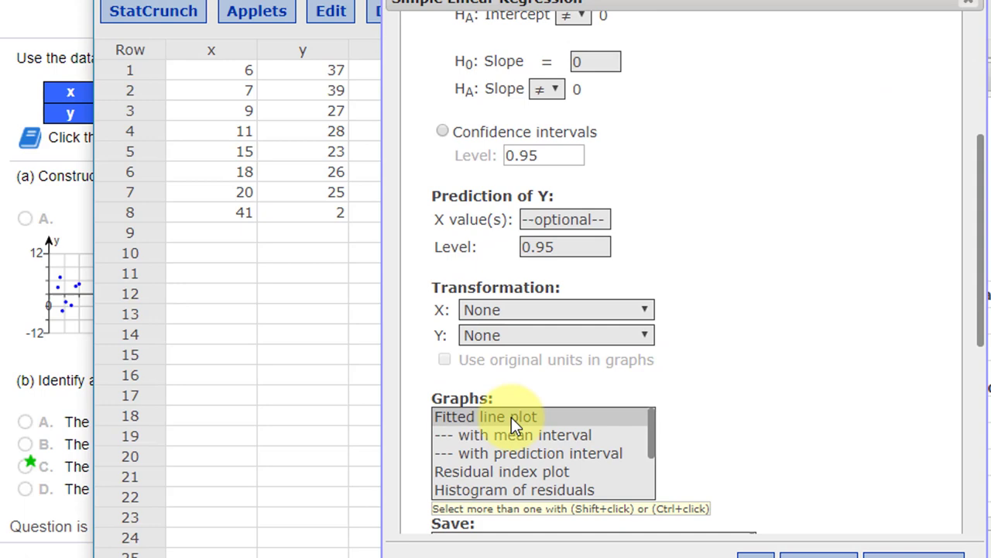
pyautogui.click(511, 417)
# Compute the y2-on-x2 regression, then place and resize its results beside the original, showing full ANOVA and P-values.
pyautogui.click(837, 553)
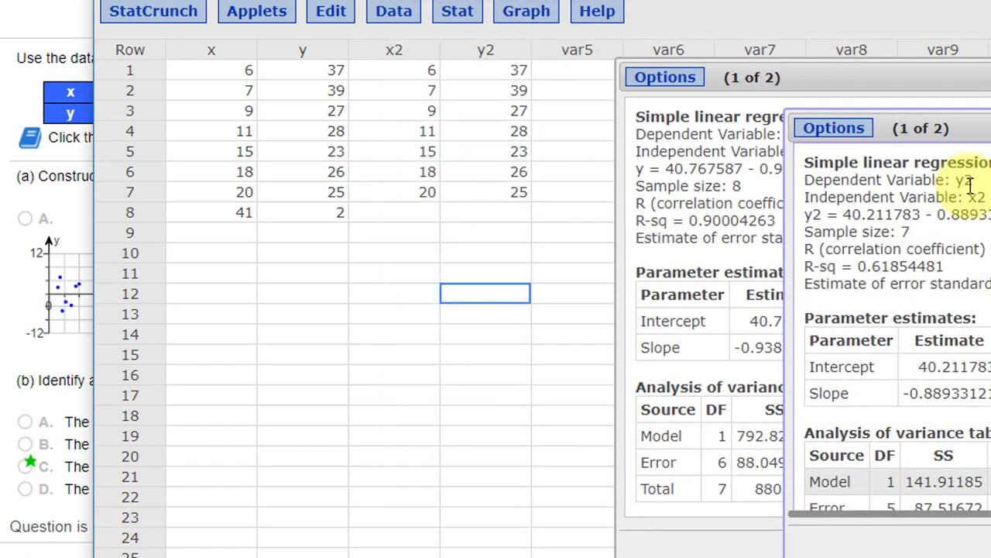
pyautogui.moveTo(984, 128); pyautogui.dragTo(374, 48)
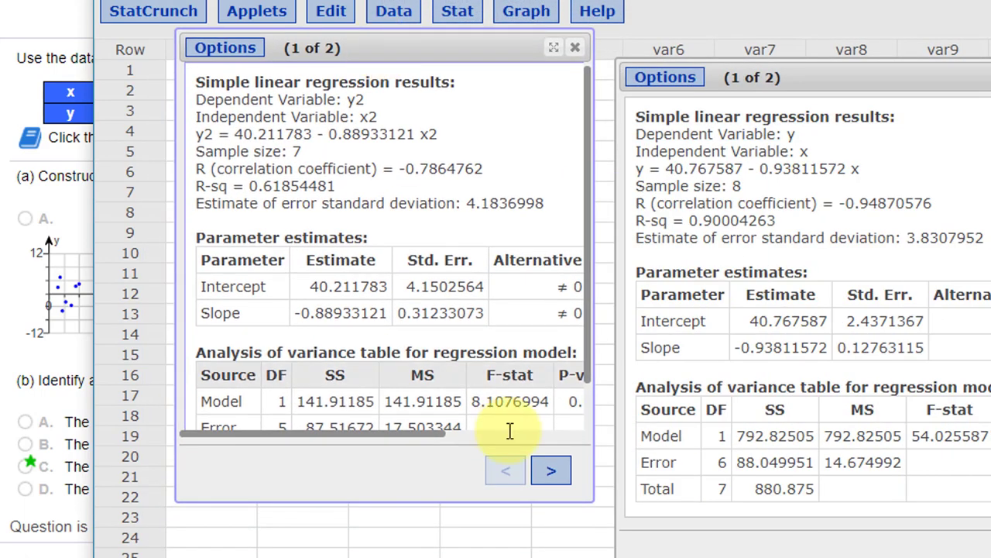
pyautogui.moveTo(343, 500); pyautogui.dragTo(345, 557)
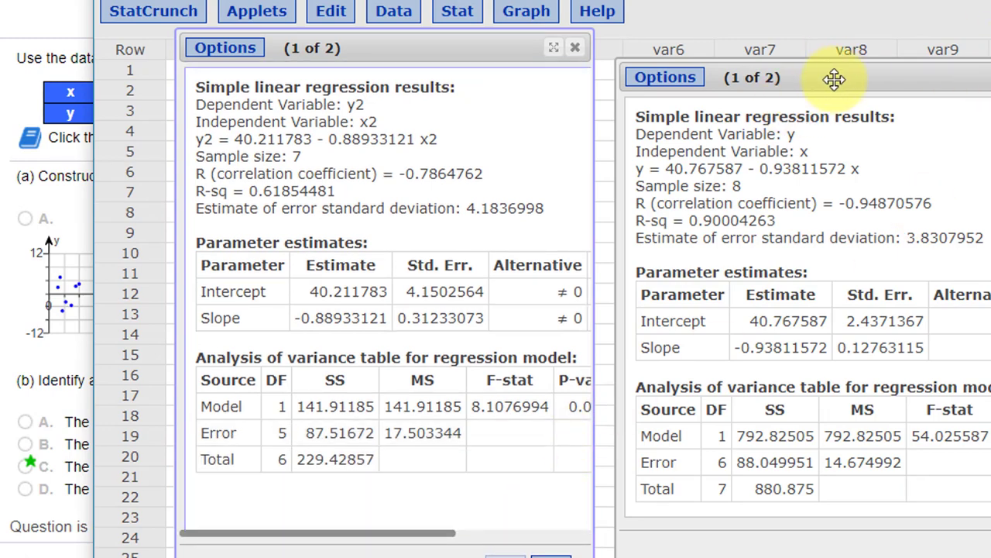
pyautogui.moveTo(901, 80); pyautogui.dragTo(922, 73)
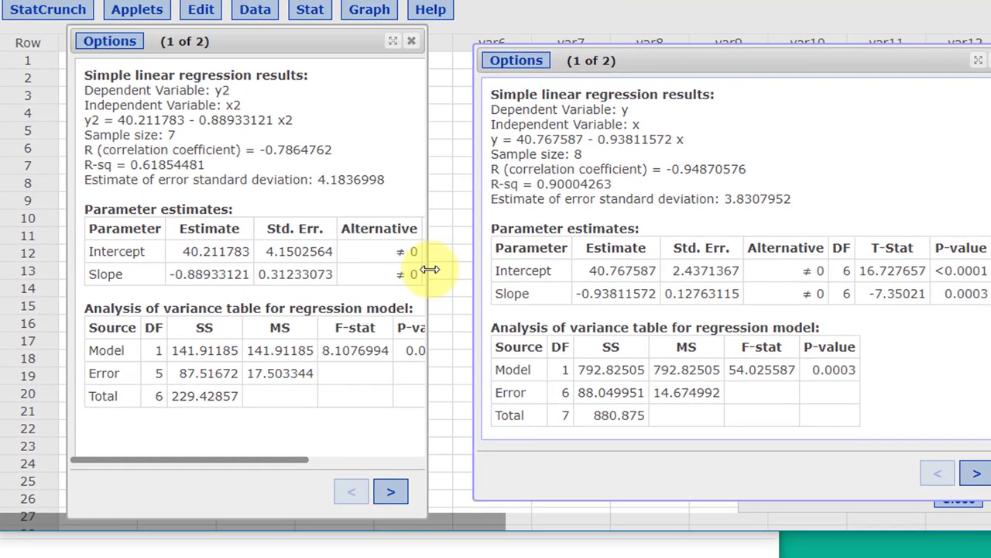
pyautogui.moveTo(487, 277); pyautogui.dragTo(509, 273)
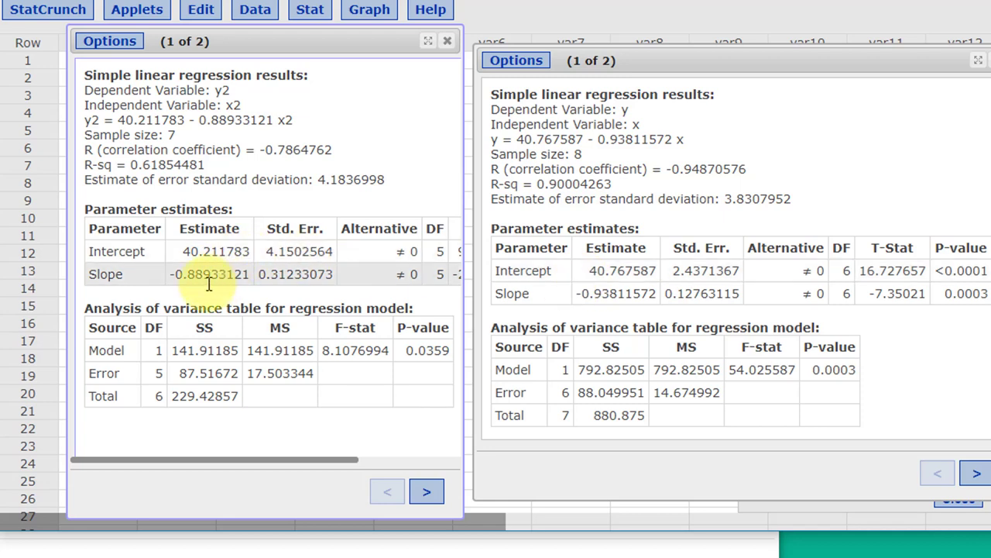
# Switch both results windows to page 2 to display the x2/y2 and x/y fitted line plots.
pyautogui.click(428, 496)
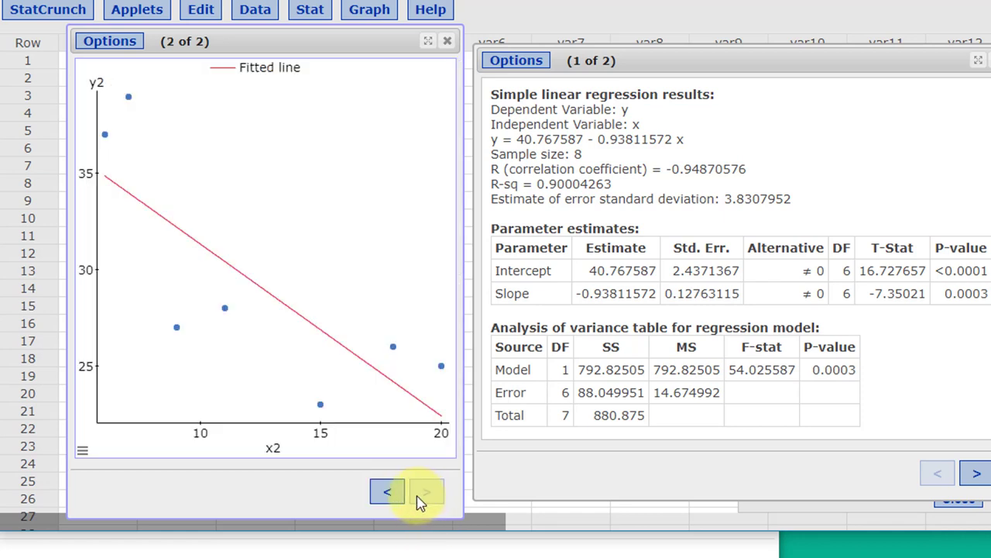
pyautogui.click(977, 475)
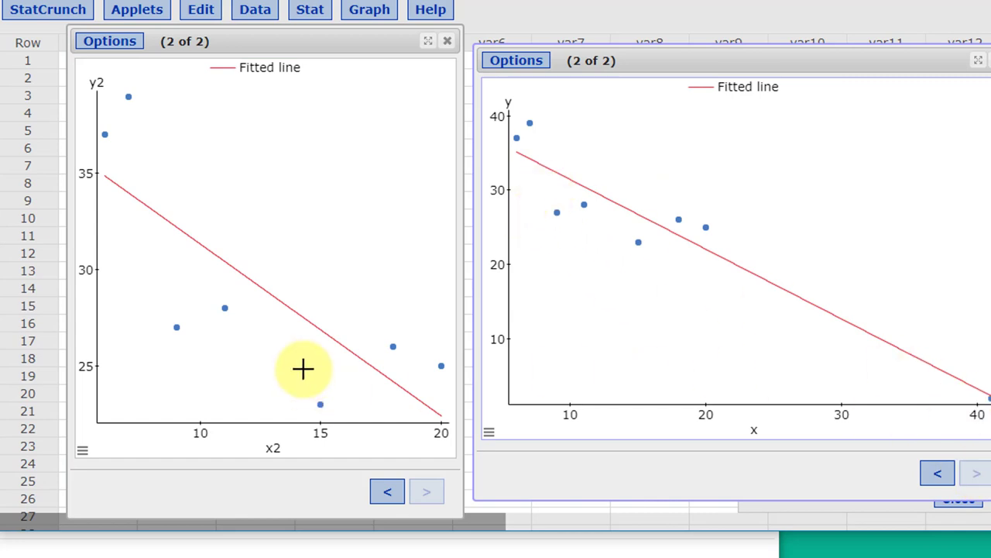